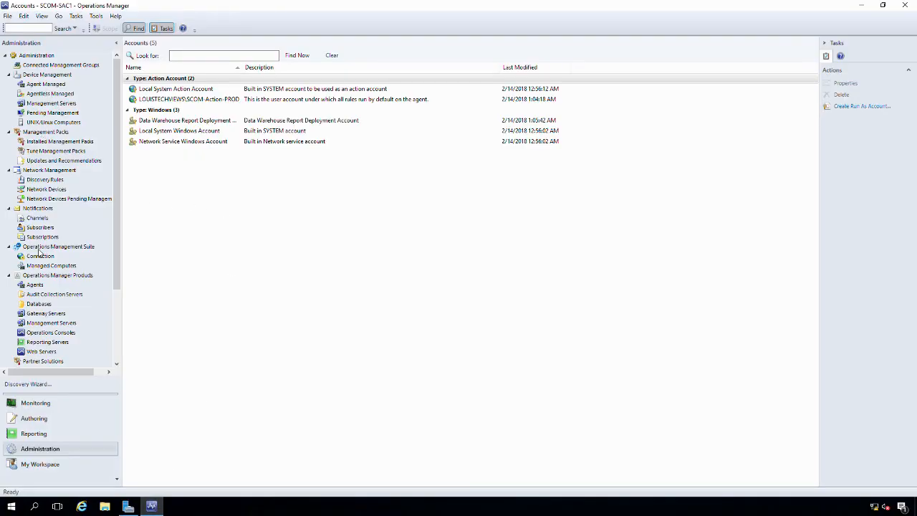
Move from Monitoring to Administration and show the empty Agent Managed computer list
left_click(31, 403)
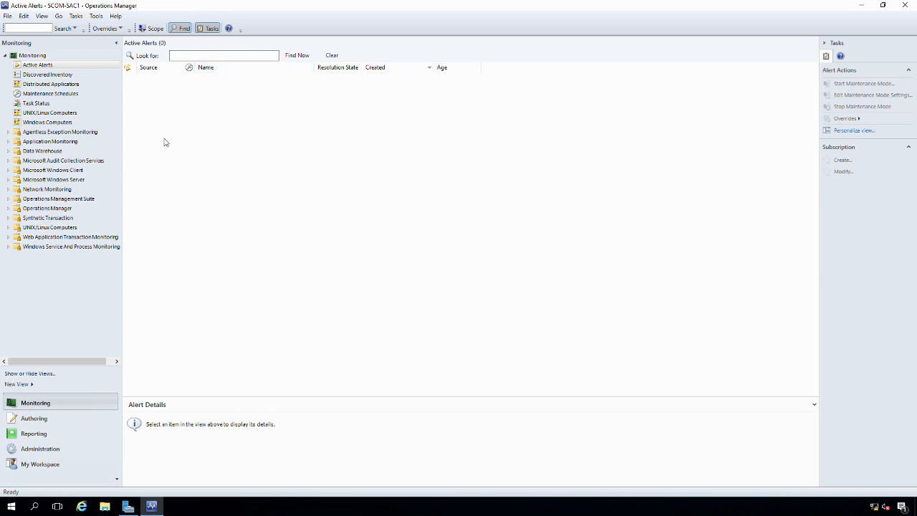
left_click(35, 453)
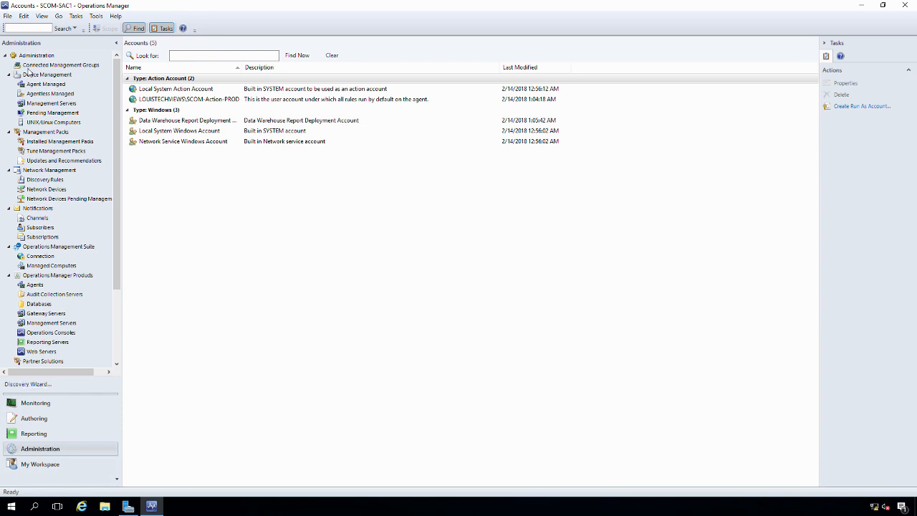
left_click(43, 86)
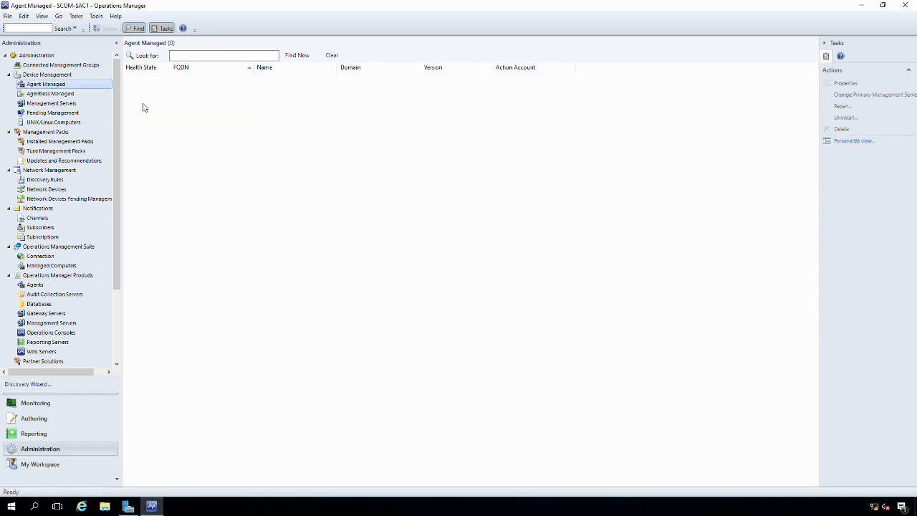
Launch the Discovery Wizard from Agent Managed with Windows computers as the discovery type
right_click(45, 86)
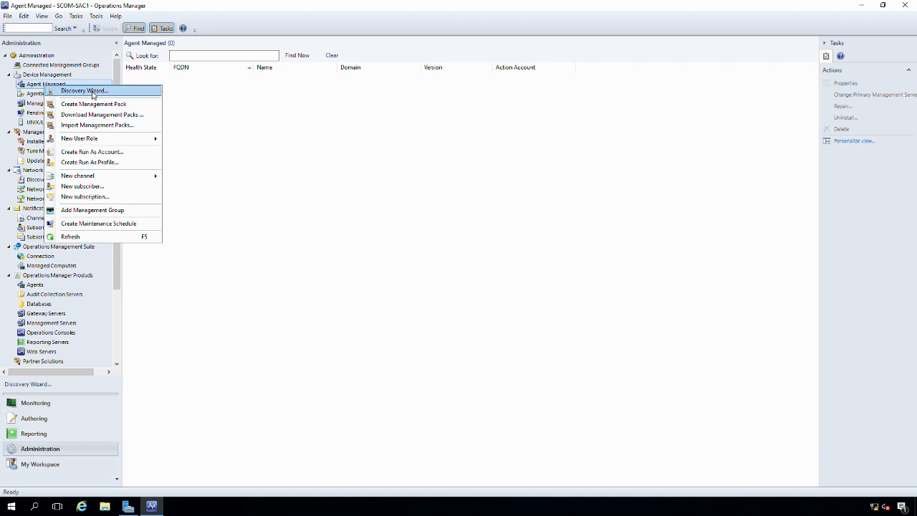
left_click(82, 90)
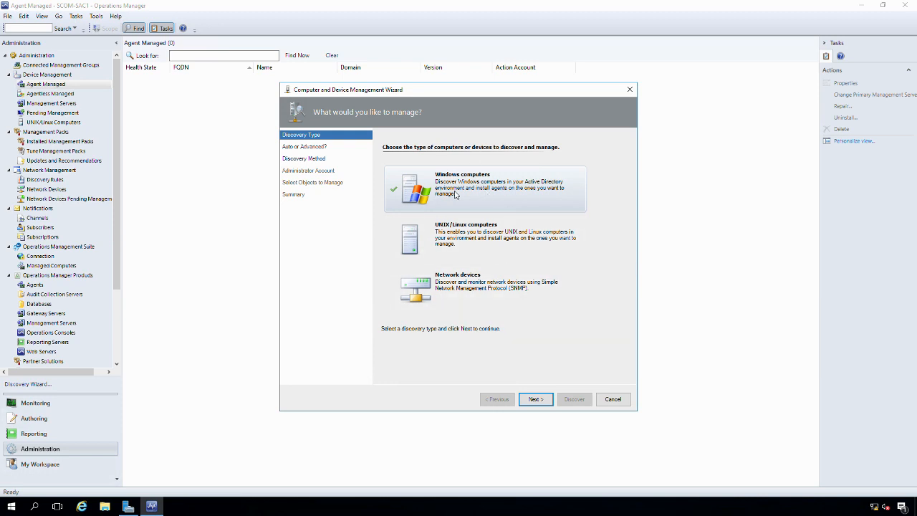
left_click(530, 399)
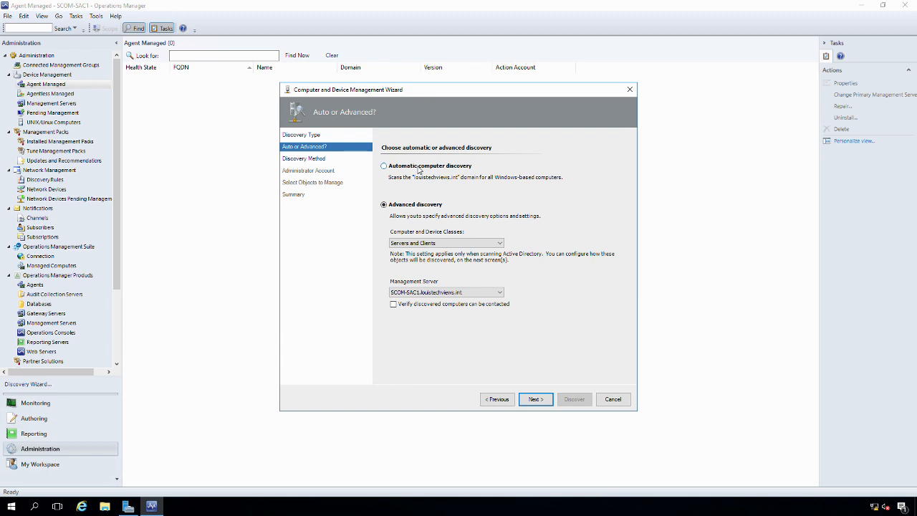
Keep Servers and Clients with the SCOM-SAC1 management server and advance to Discovery Method
left_click(429, 245)
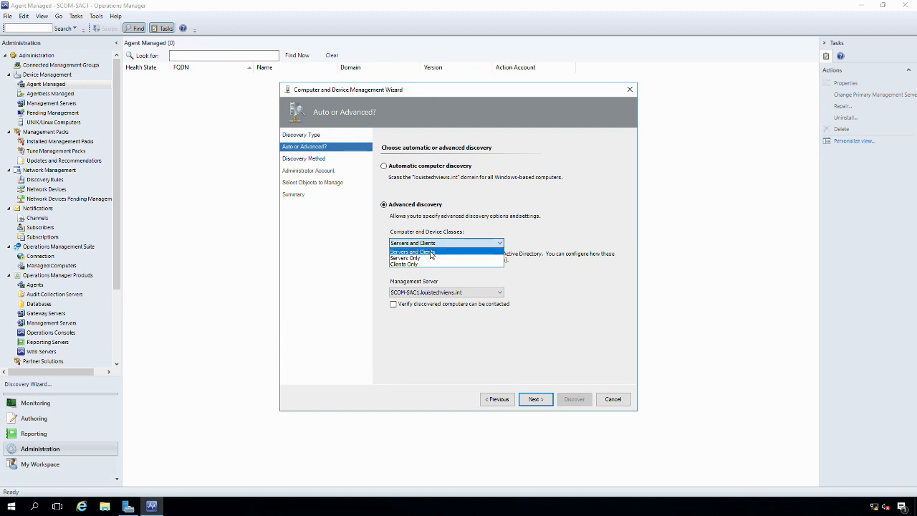
left_click(424, 252)
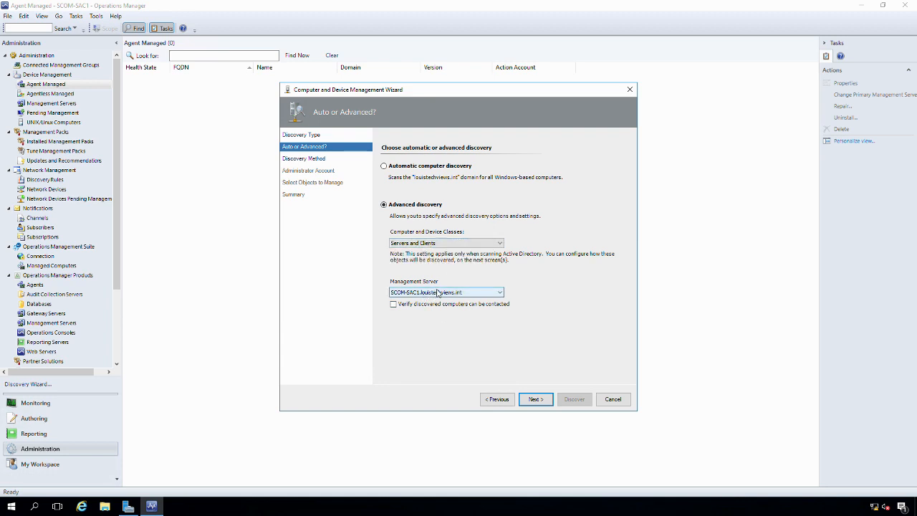
left_click(430, 294)
left_click(435, 296)
left_click(434, 294)
left_click(438, 294)
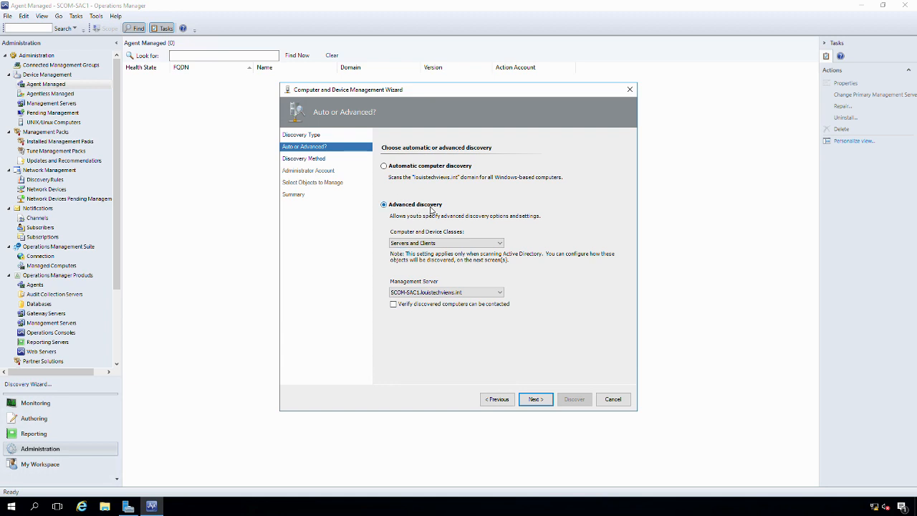
left_click(534, 399)
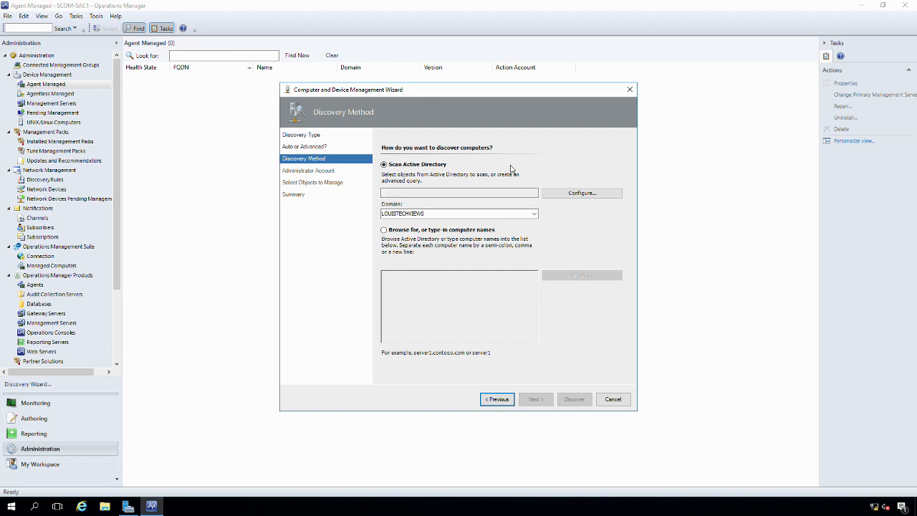
Check the LOUISTECHVIEWS domain list, choose browsing for computer names, and enter then erase 'test'
double_click(475, 214)
left_click(534, 215)
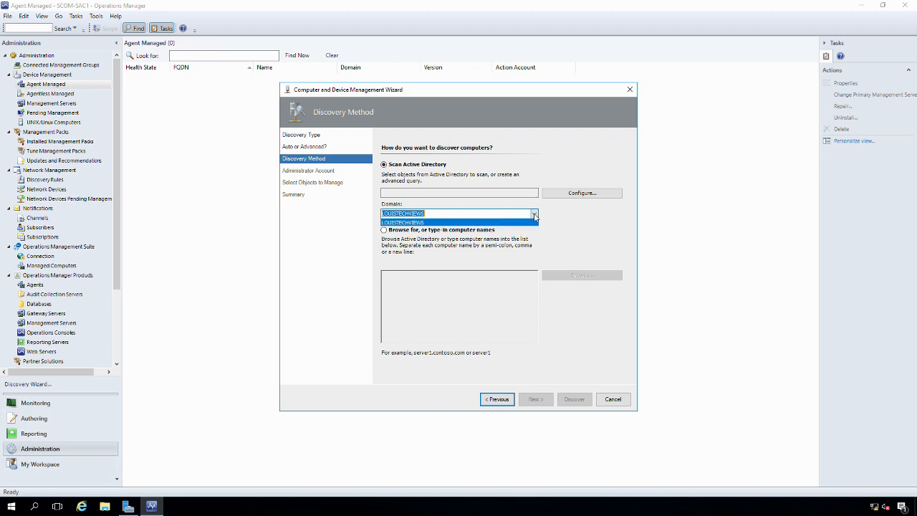
left_click(535, 215)
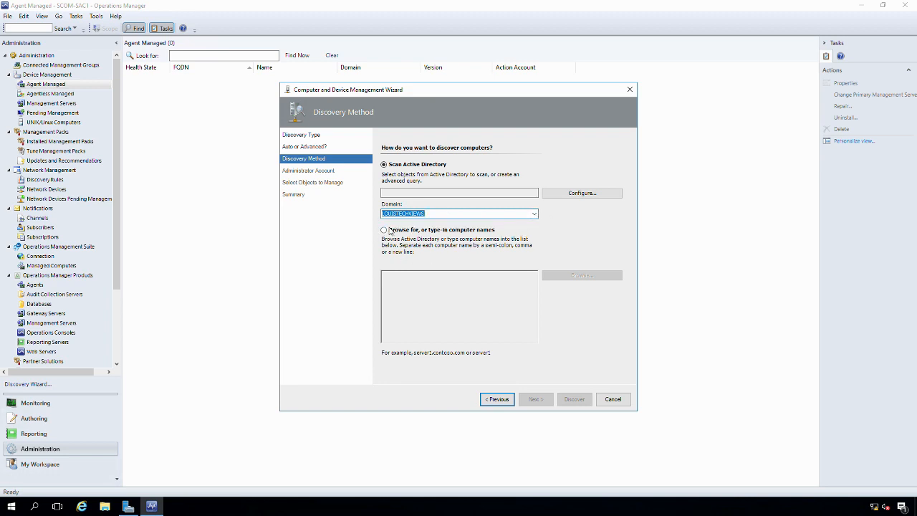
left_click(383, 230)
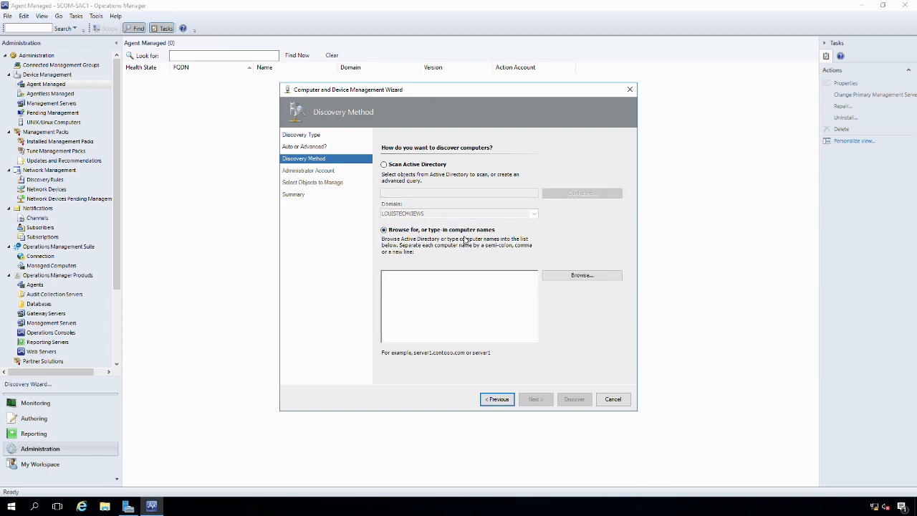
left_click(428, 289)
type("test")
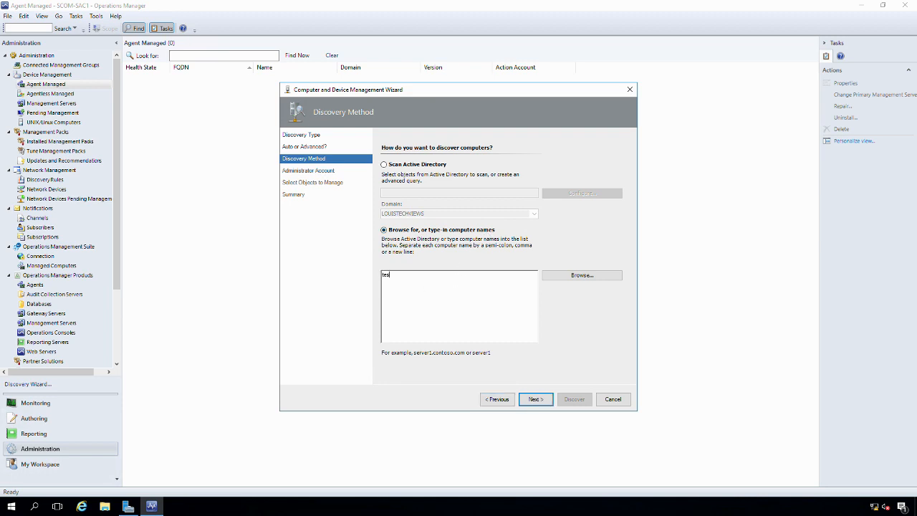
key("BackSpace")
key("BackSpace")
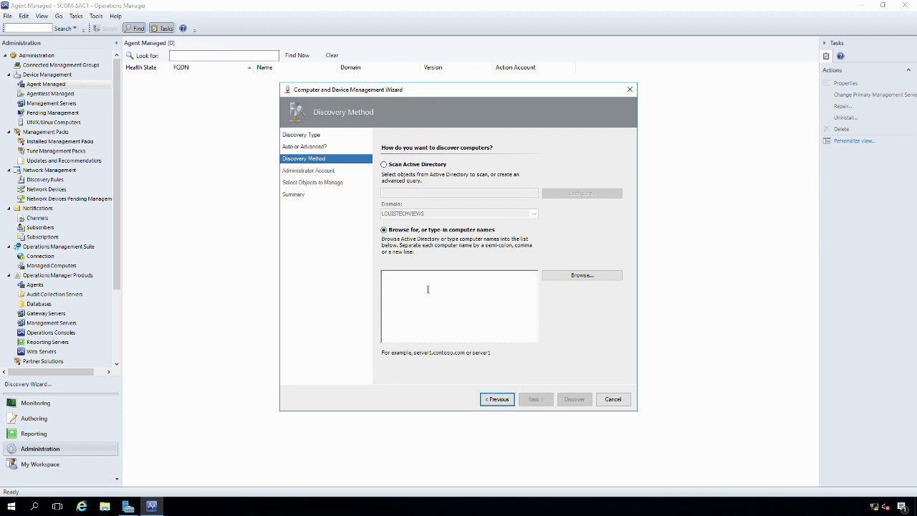
Cancel the computer search and go back to the Auto or Advanced step despite the warning
left_click(577, 275)
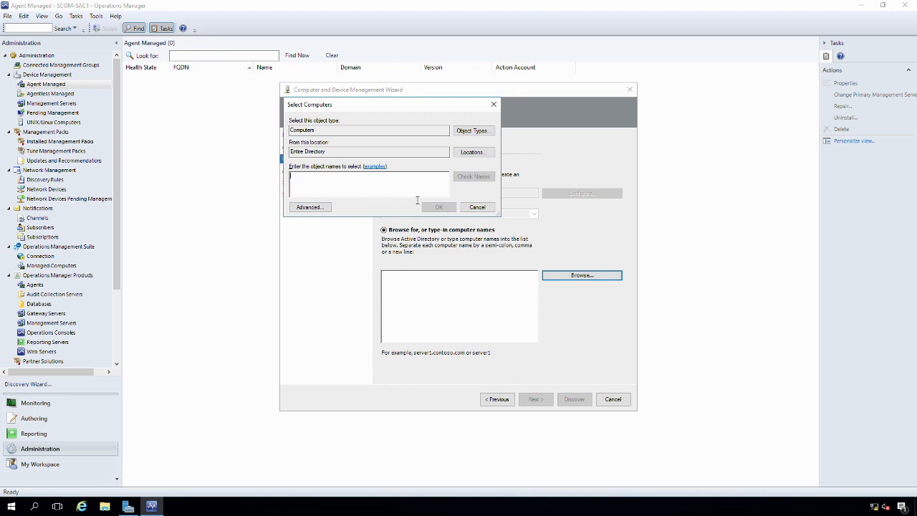
left_click(477, 207)
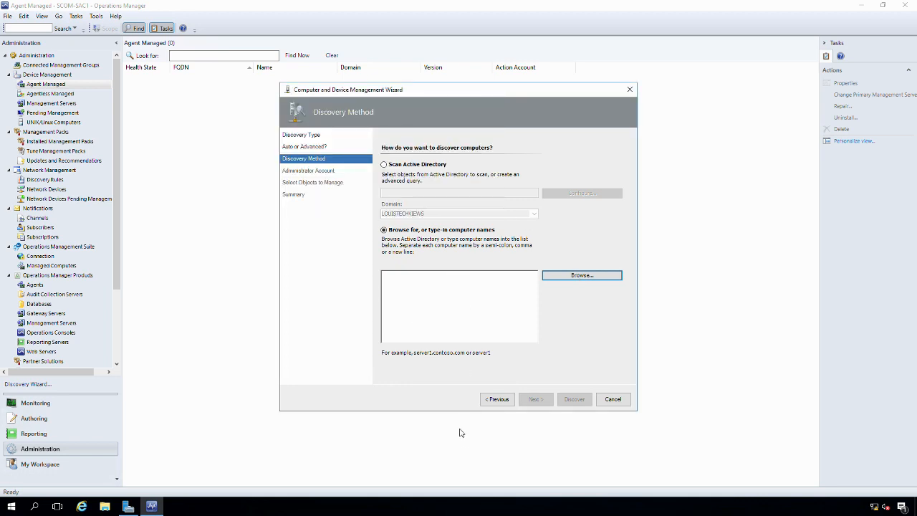
left_click(496, 399)
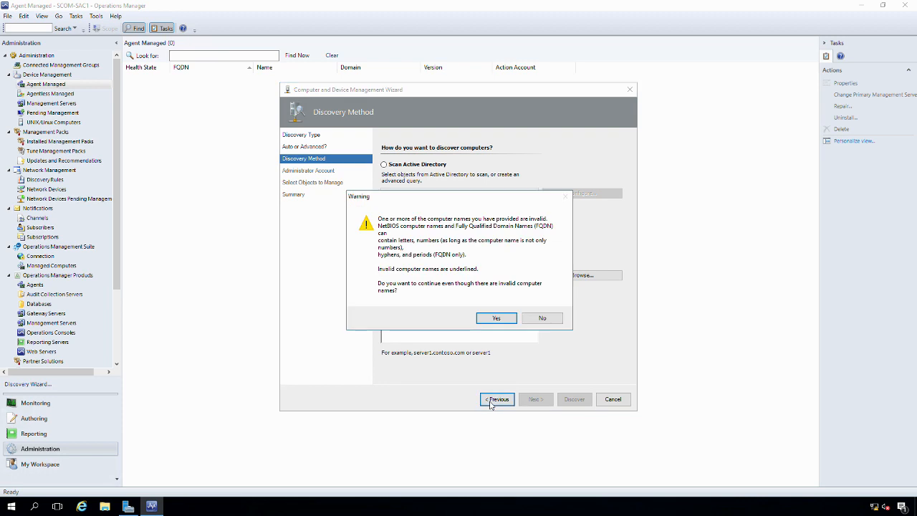
left_click(496, 320)
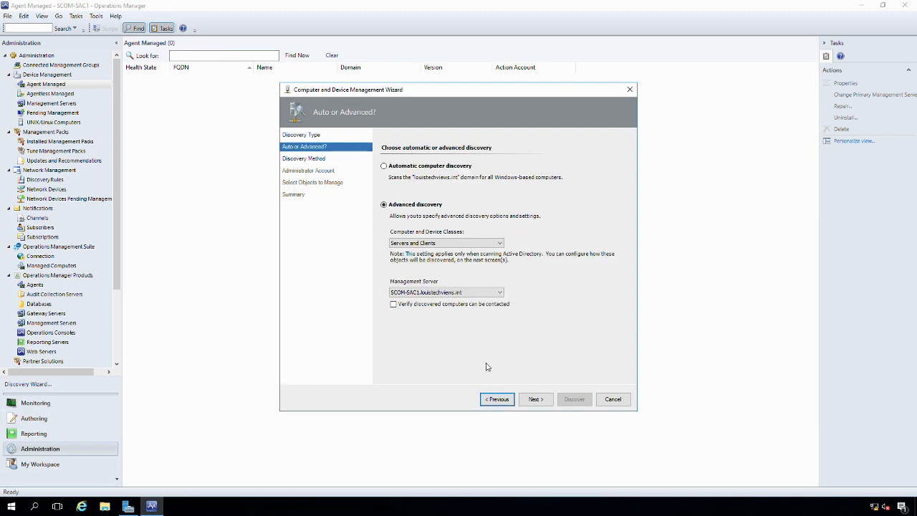
Choose Automatic computer discovery and advance to the Administrator Account page
left_click(409, 166)
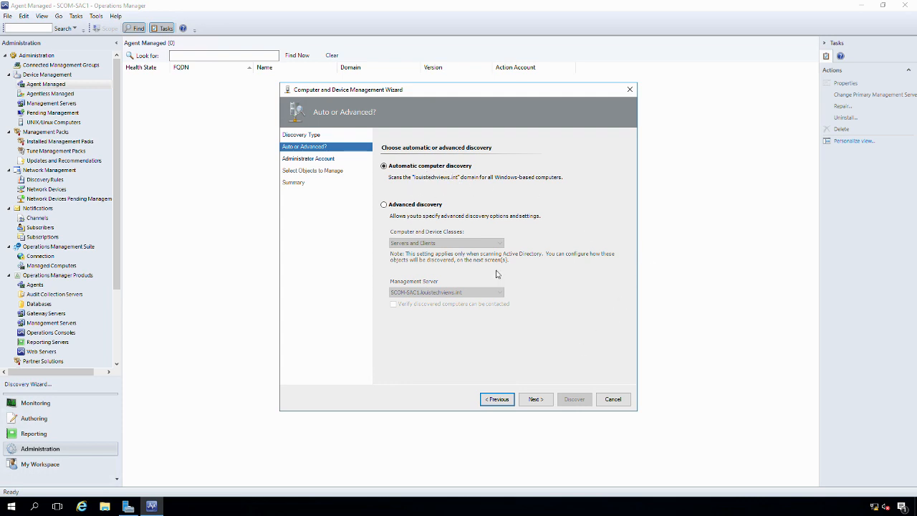
left_click(535, 399)
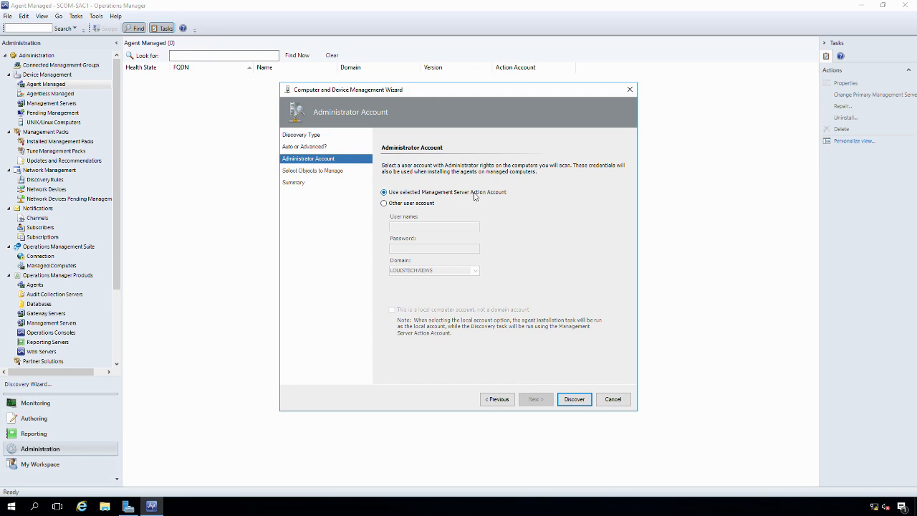
Use the selected Management Server Action Account as administrator credentials and run discovery
left_click(384, 203)
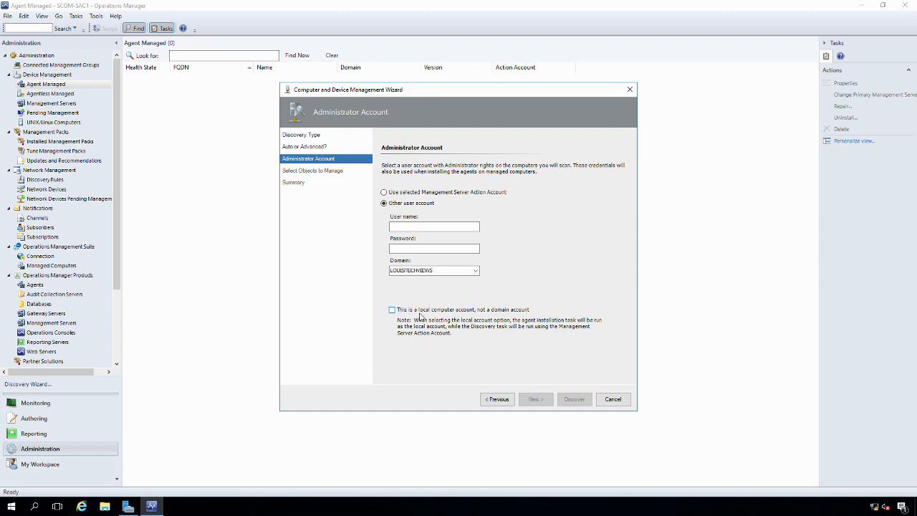
left_click(399, 193)
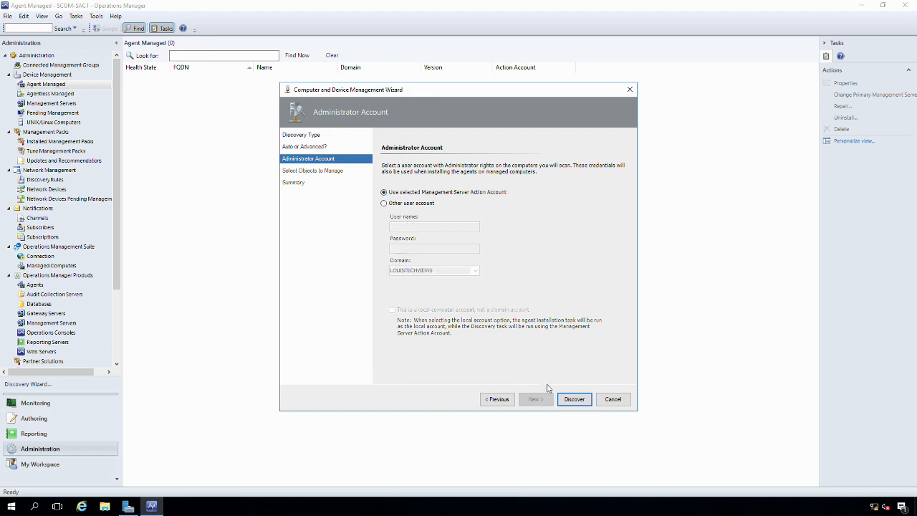
left_click(573, 400)
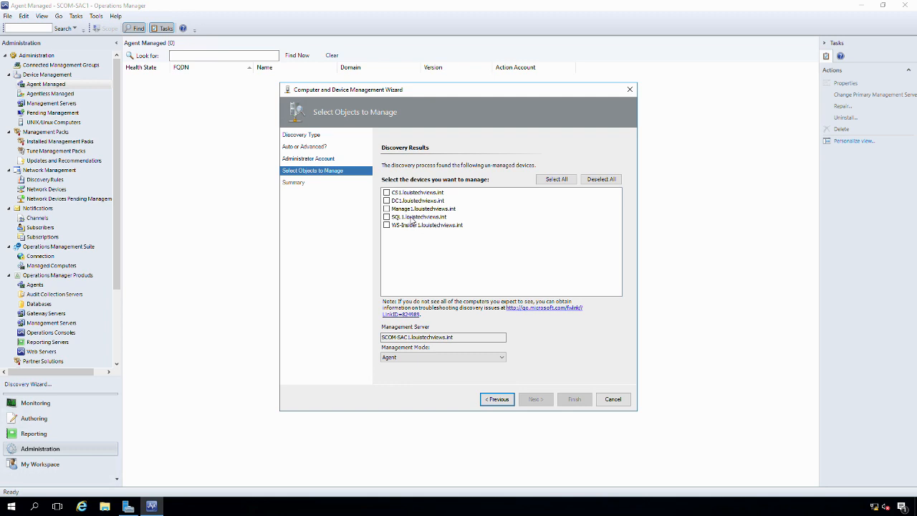
Check CS1, DC1, Manage1, SQL1 and WS-Insider1 for management, finishing with Select All
left_click(400, 228)
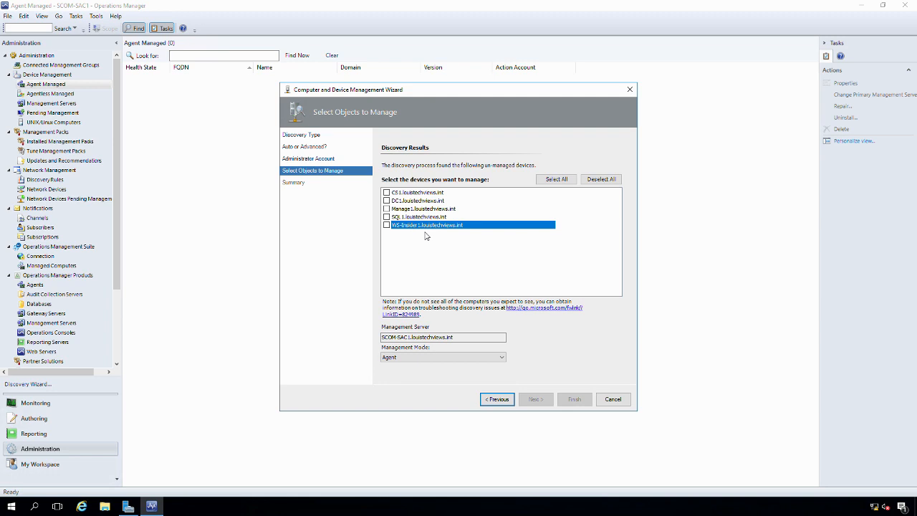
left_click(386, 194)
left_click(386, 200)
left_click(386, 209)
left_click(386, 216)
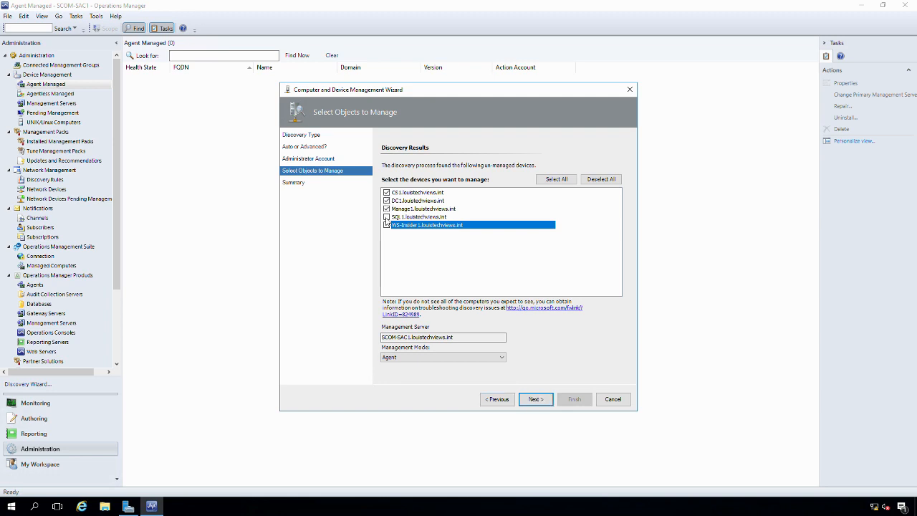
left_click(387, 225)
left_click(386, 225)
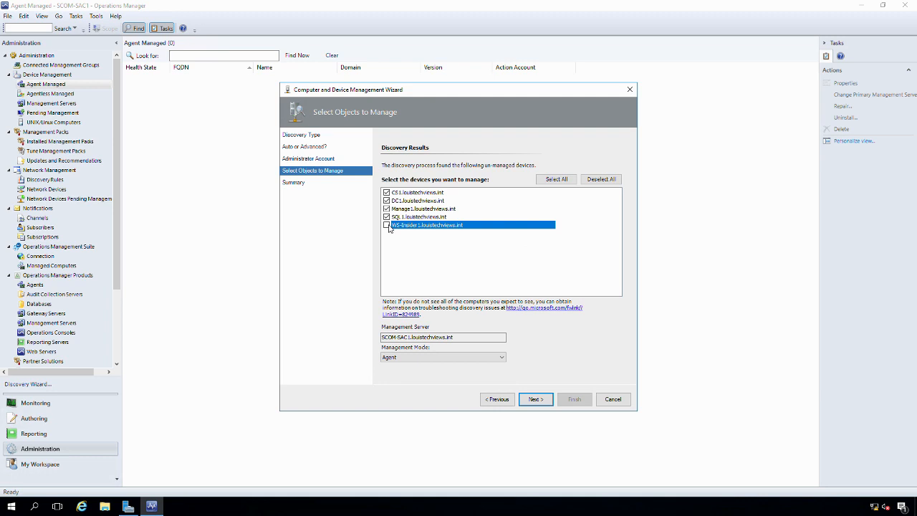
left_click(602, 181)
left_click(556, 180)
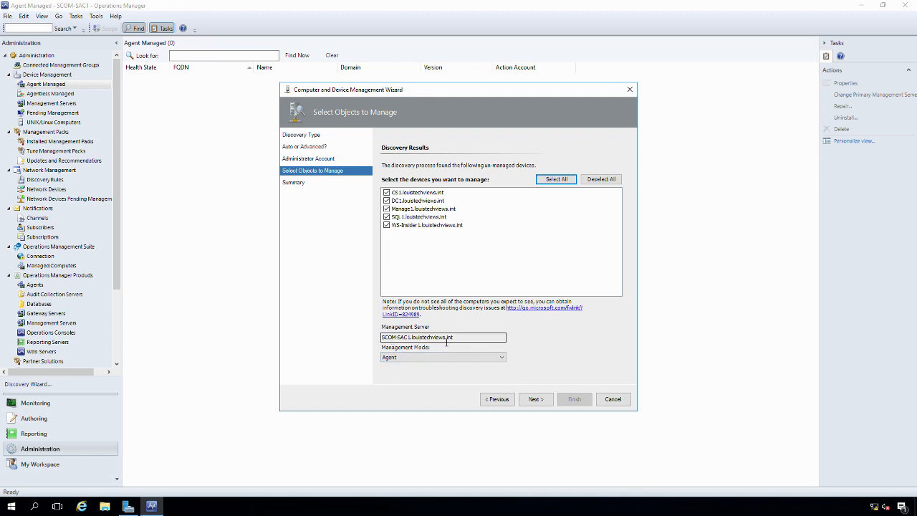
Review the management server name, keep Agent as management mode, and continue to the Summary
left_click_drag(411, 342, 462, 341)
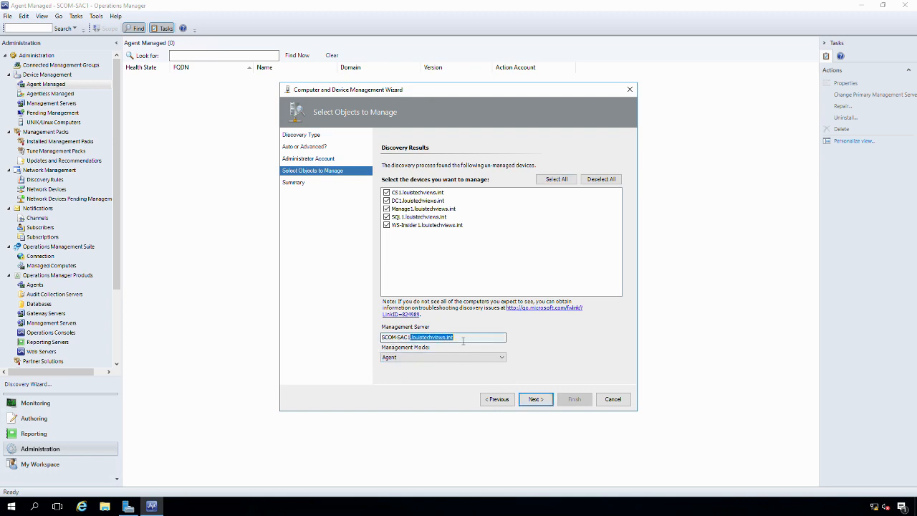
left_click(462, 341)
double_click(465, 341)
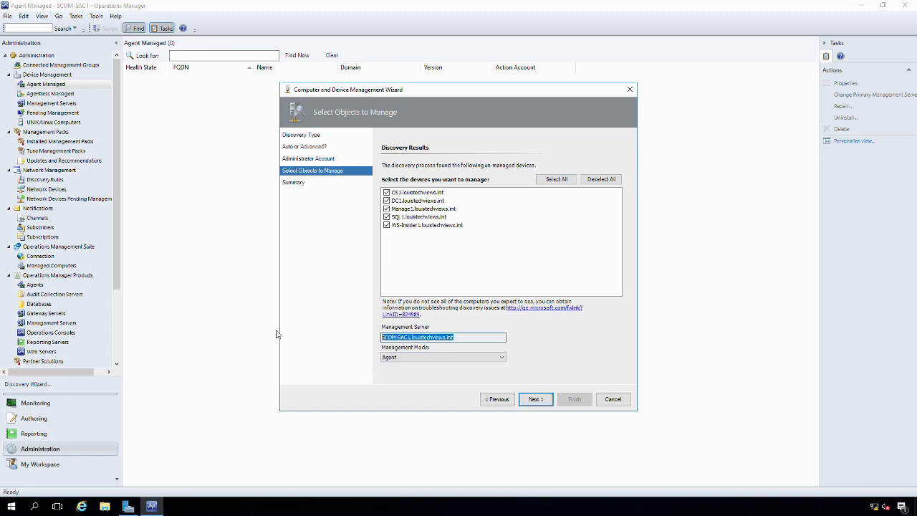
left_click(445, 360)
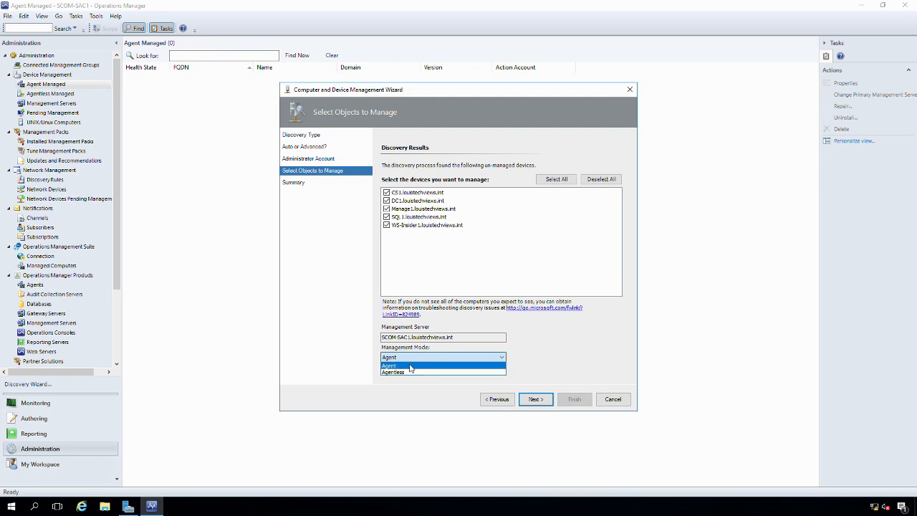
left_click(410, 366)
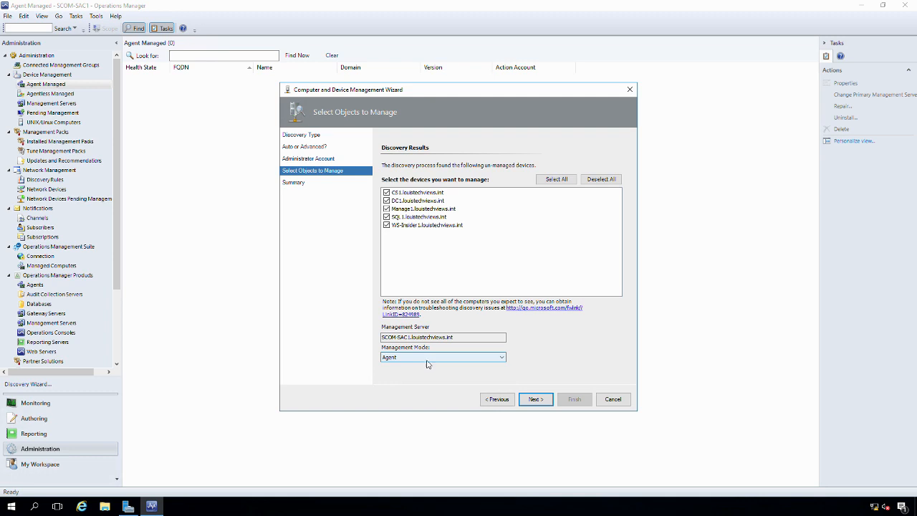
left_click(403, 359)
left_click(401, 361)
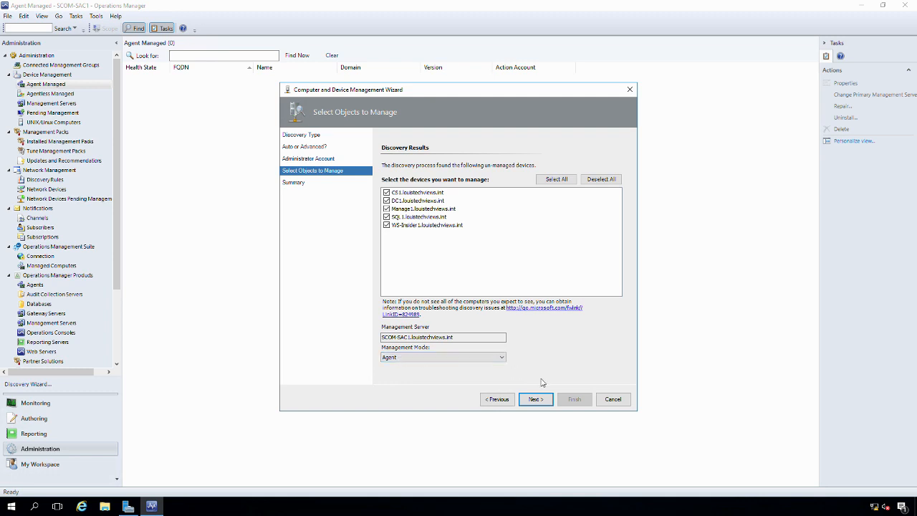
left_click(489, 358)
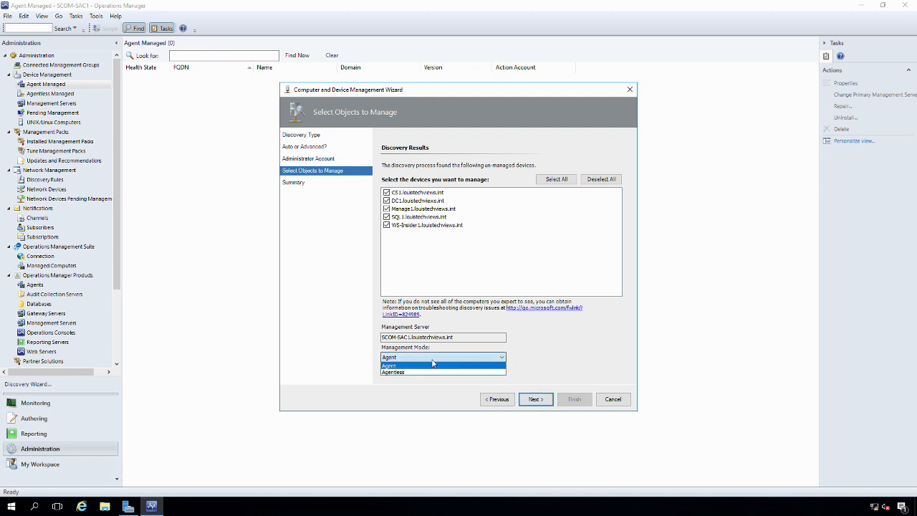
left_click(385, 367)
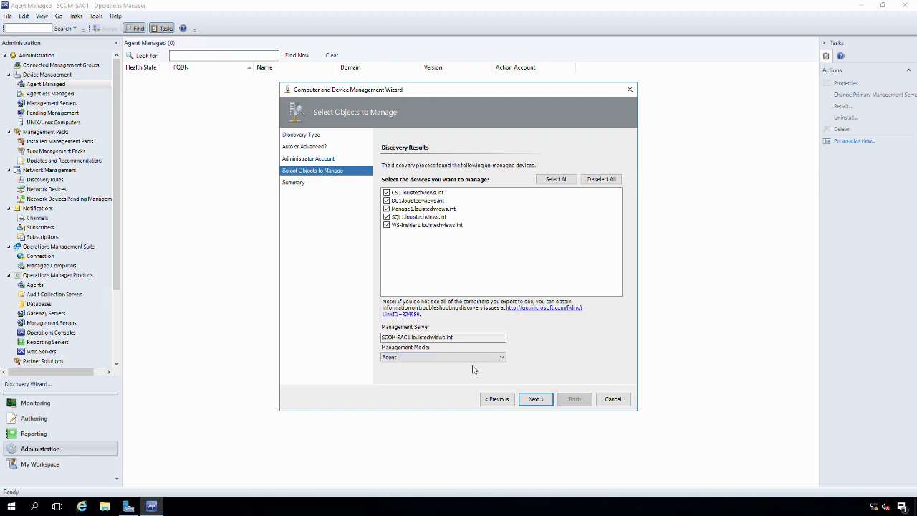
left_click(535, 399)
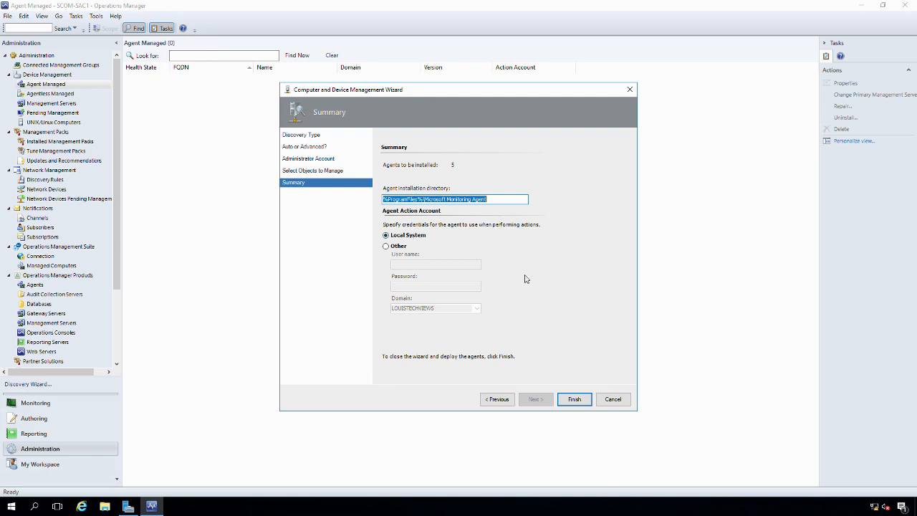
Finish the wizard to deploy five agents to the default directory running as Local System
left_click(574, 402)
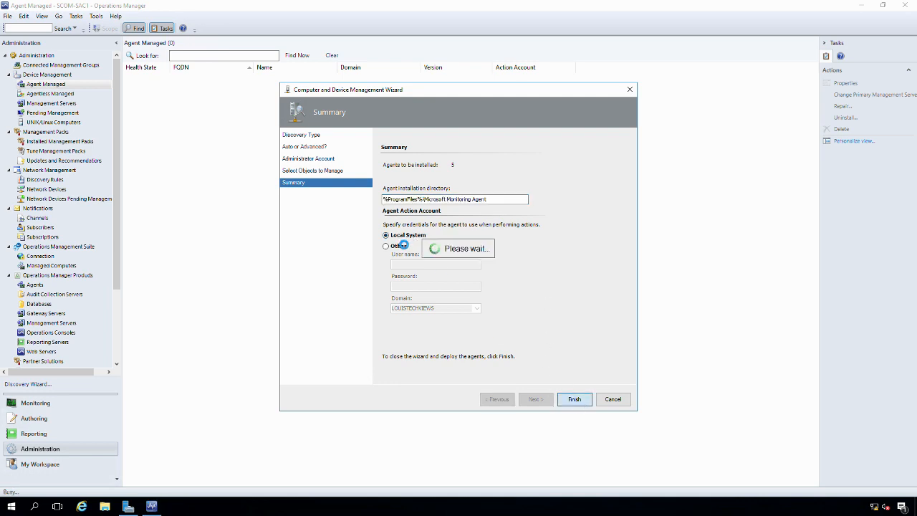
Enlarge the task status dialog and review all five installation tasks until each reports Success
left_click_drag(520, 308, 685, 403)
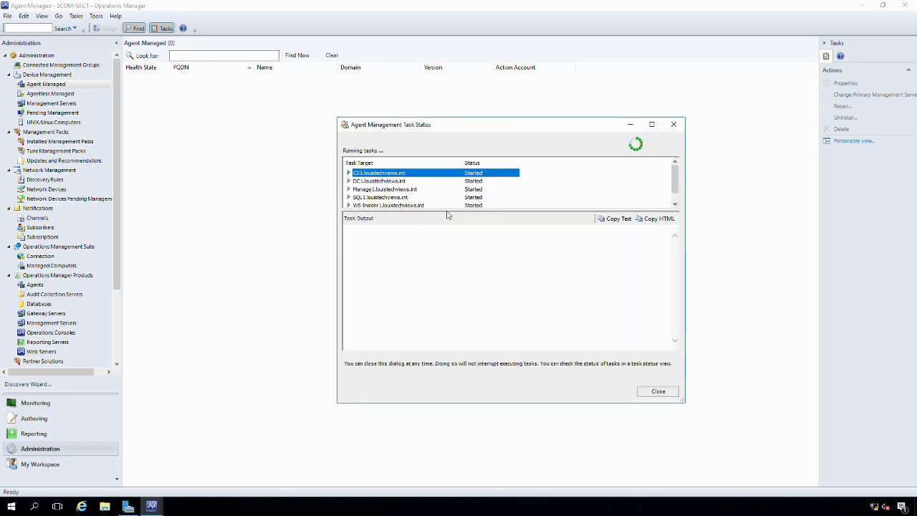
left_click_drag(449, 215, 455, 254)
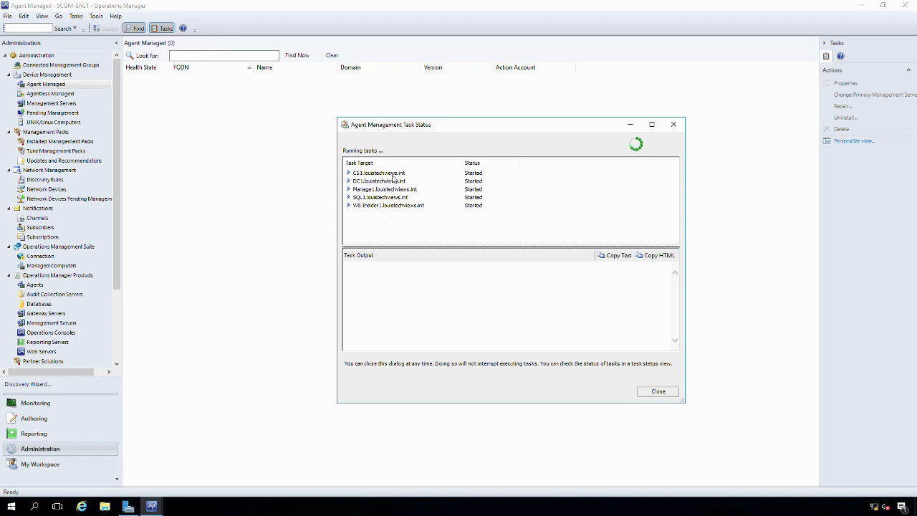
left_click(386, 173)
left_click(384, 181)
left_click(379, 189)
left_click(378, 197)
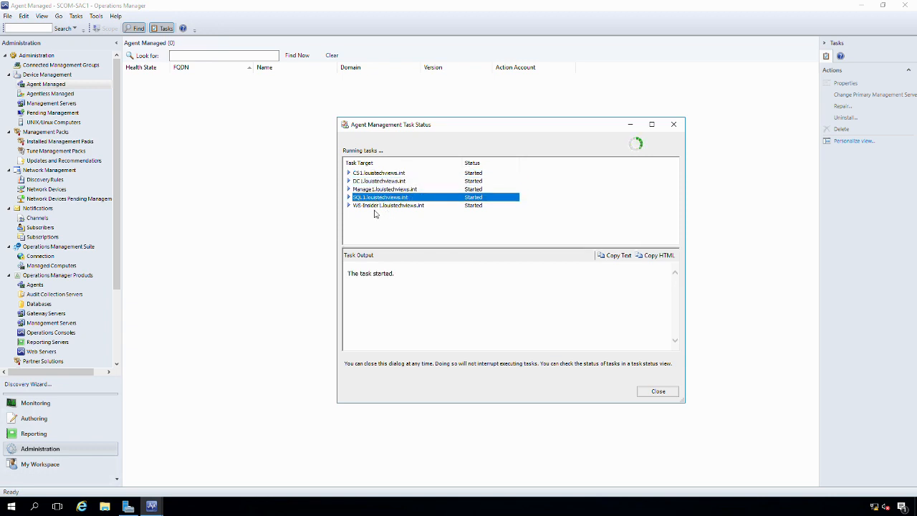
left_click(375, 206)
left_click(385, 174)
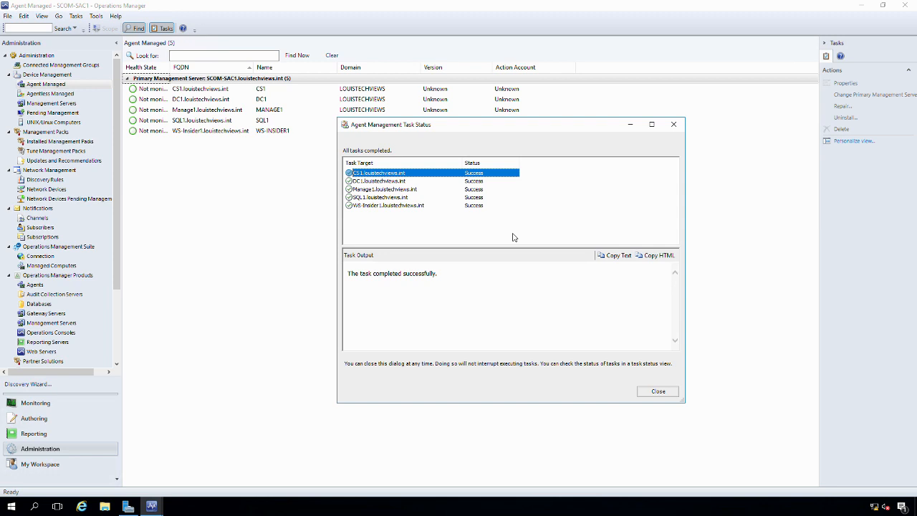
Close the Agent Management Task Status report to return to the Agent Managed list of five computers
left_click(655, 399)
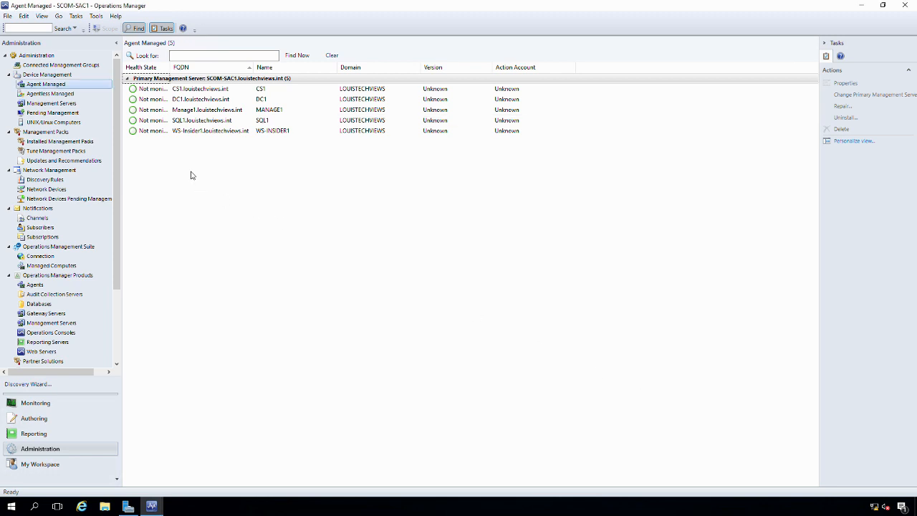